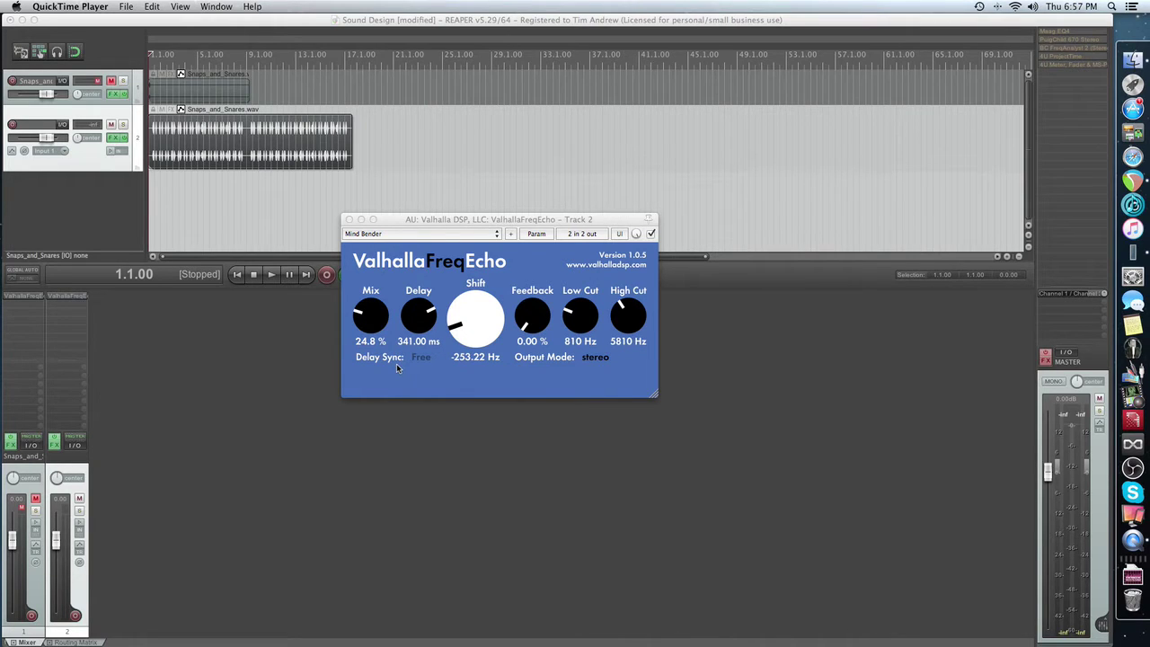
# Step: Play track 2 with ValhallaFreqEcho bypassed and re-enable the effect during playback to compare
pyautogui.click(593, 358)
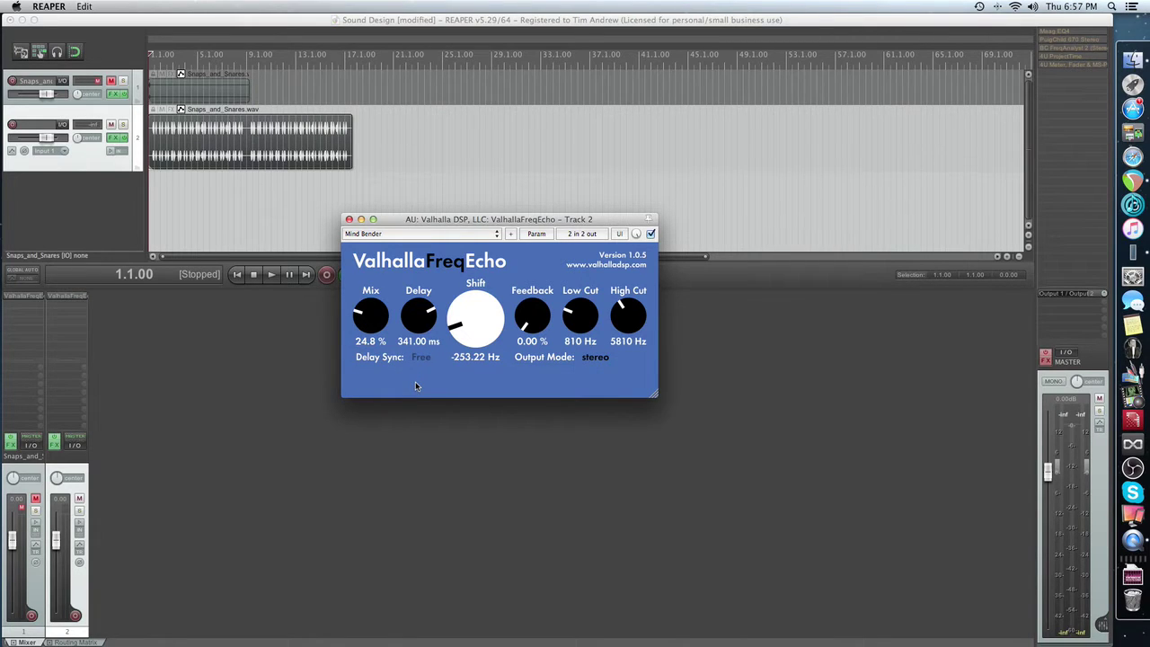
pyautogui.click(651, 234)
pyautogui.press('space')
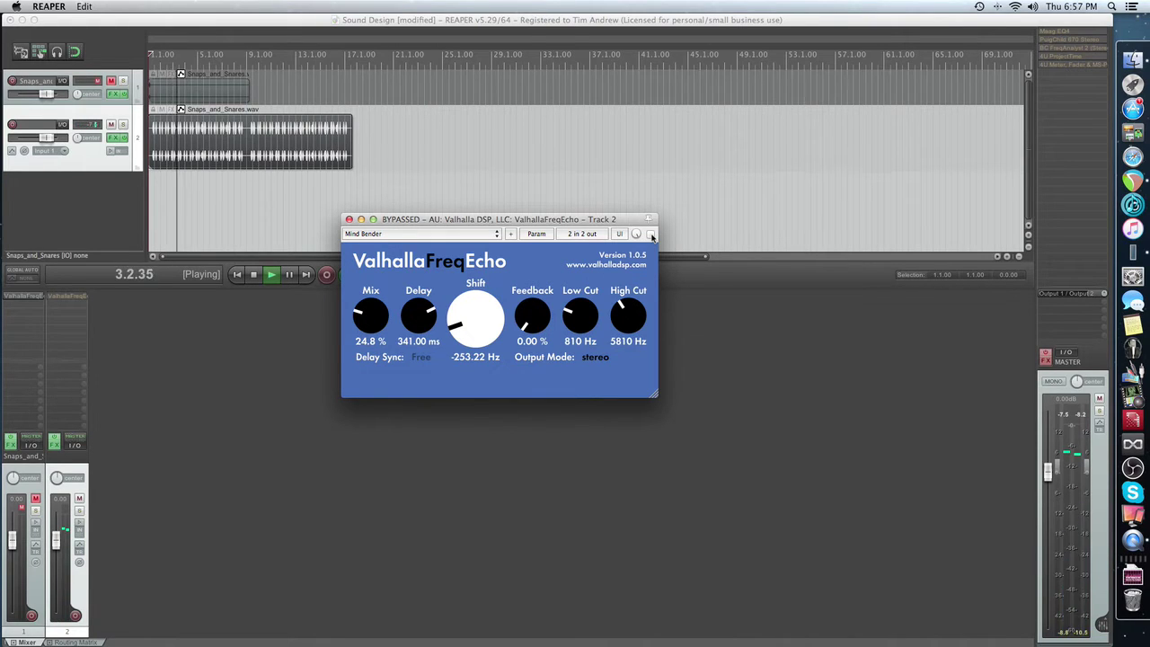
pyautogui.click(651, 234)
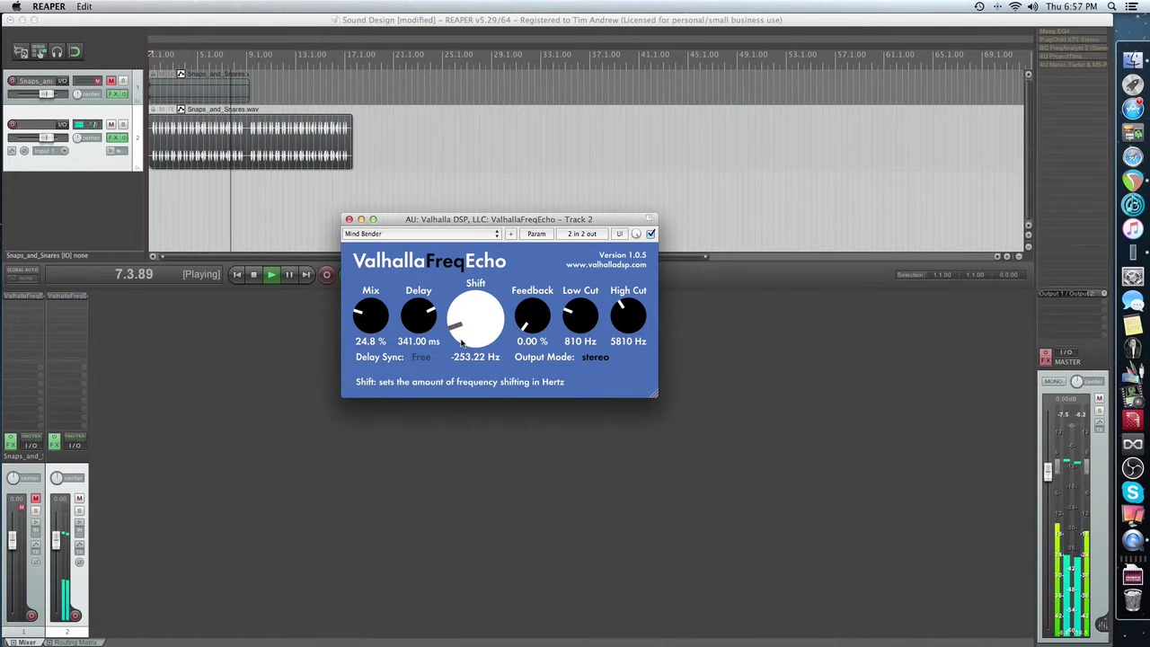
# Step: Set ValhallaFreqEcho's Shift to -21.46 Hz and Feedback to 26.00 % on track 2 while listening
pyautogui.moveTo(465, 336); pyautogui.dragTo(528, 286)
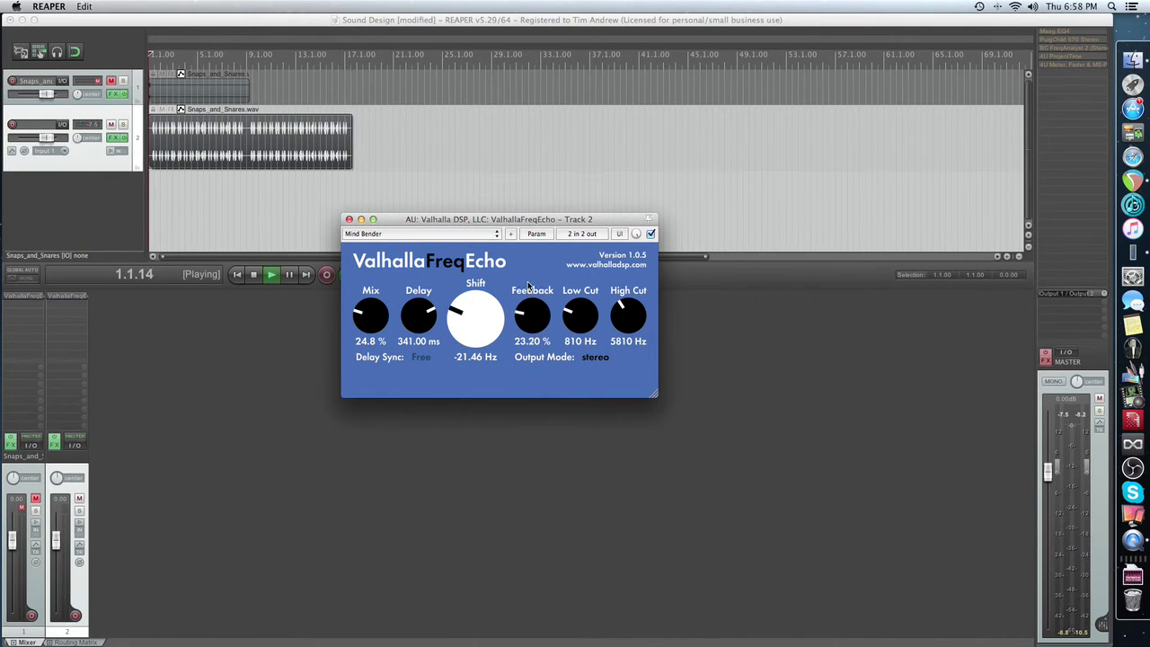
pyautogui.moveTo(530, 314)
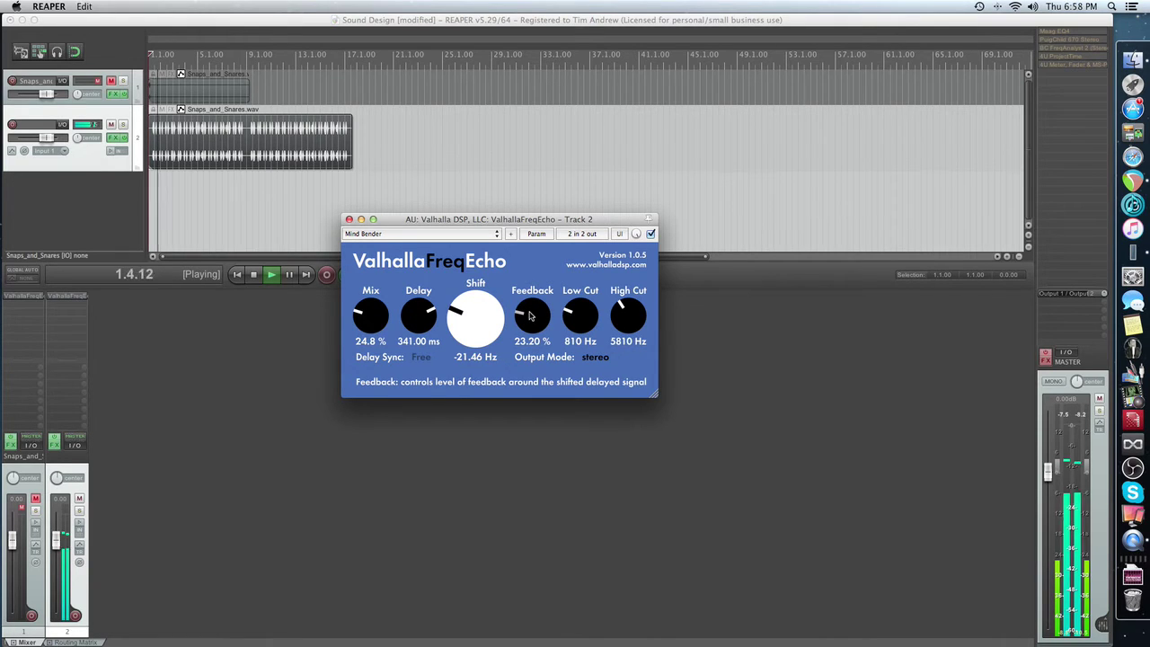
pyautogui.moveTo(530, 314); pyautogui.dragTo(530, 312)
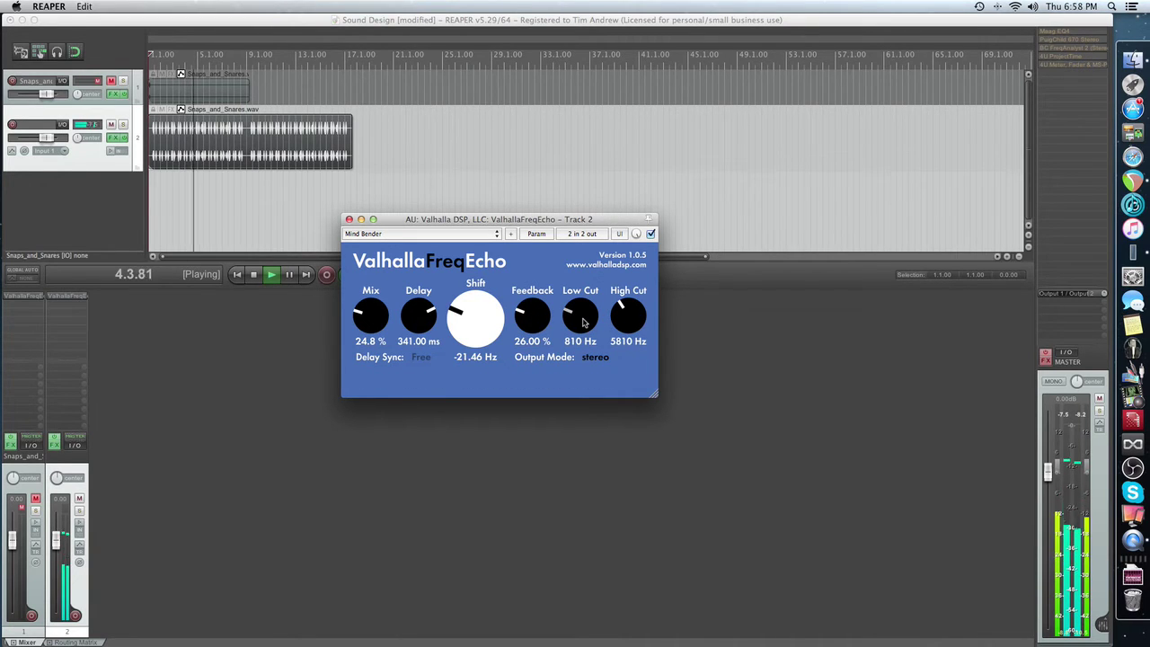
# Step: Sweep the Low Cut up to 1650 Hz and settle it at 830 Hz, ending playback and closing the plug-in
pyautogui.moveTo(582, 321); pyautogui.dragTo(590, 281)
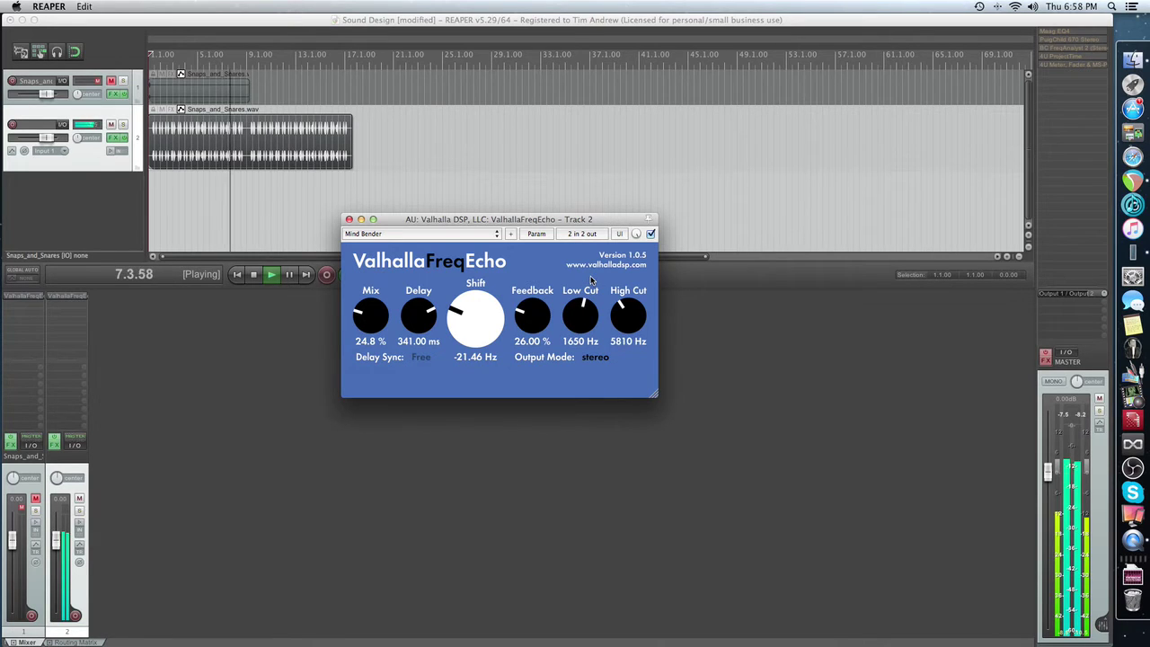
pyautogui.moveTo(591, 281); pyautogui.dragTo(576, 348)
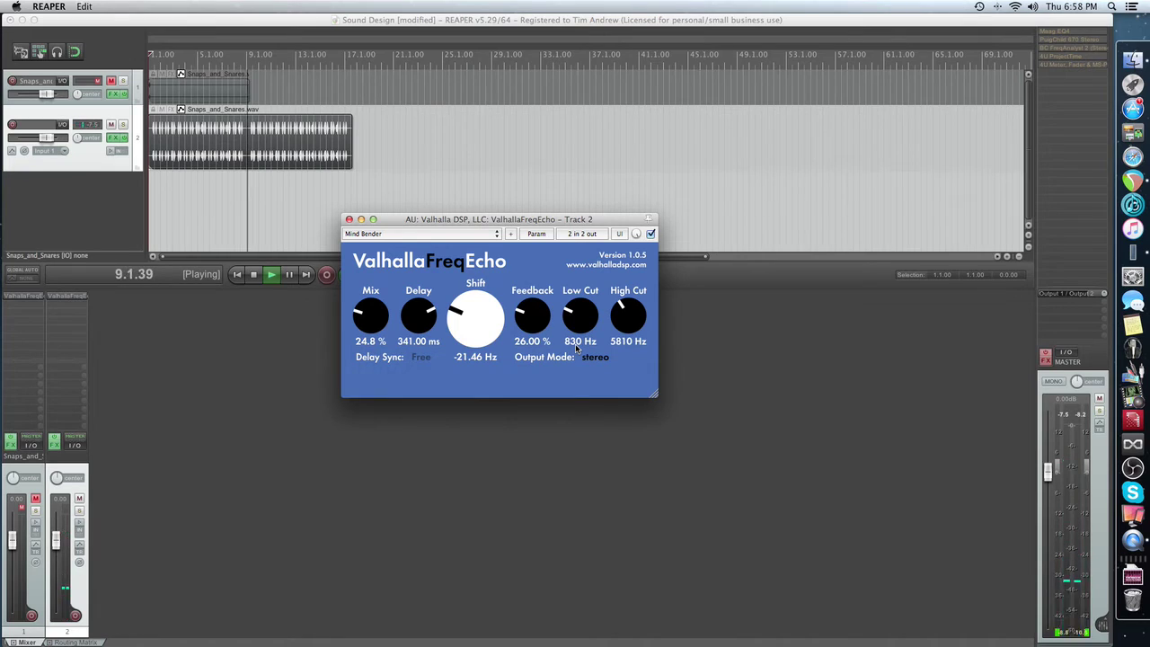
pyautogui.press('space')
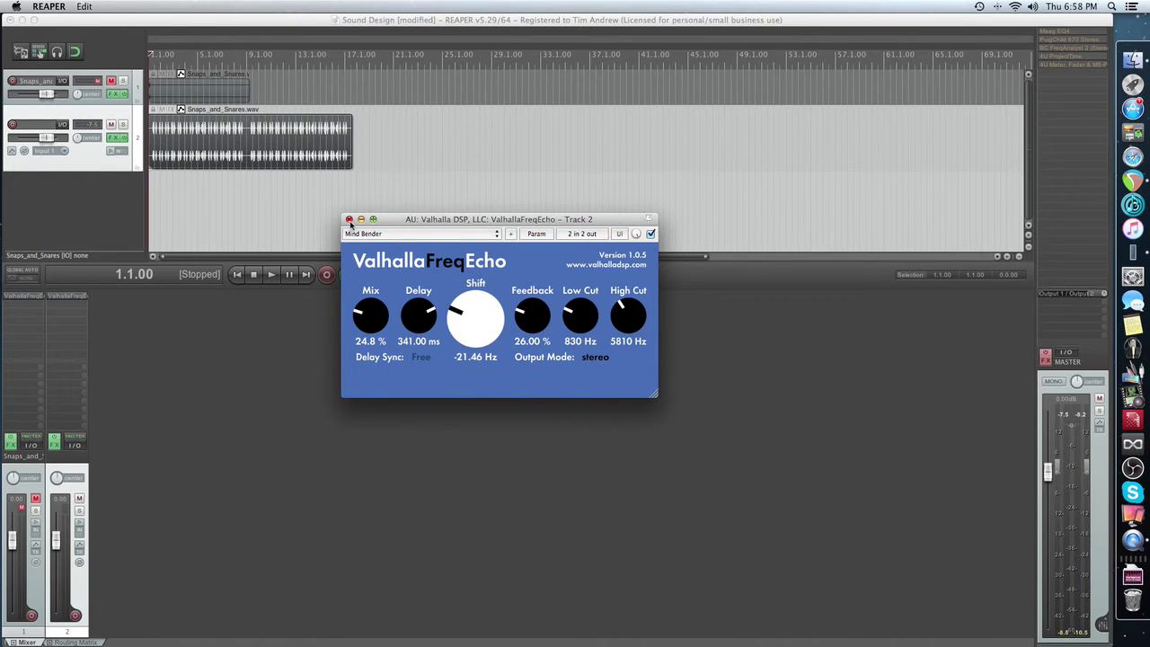
pyautogui.click(349, 220)
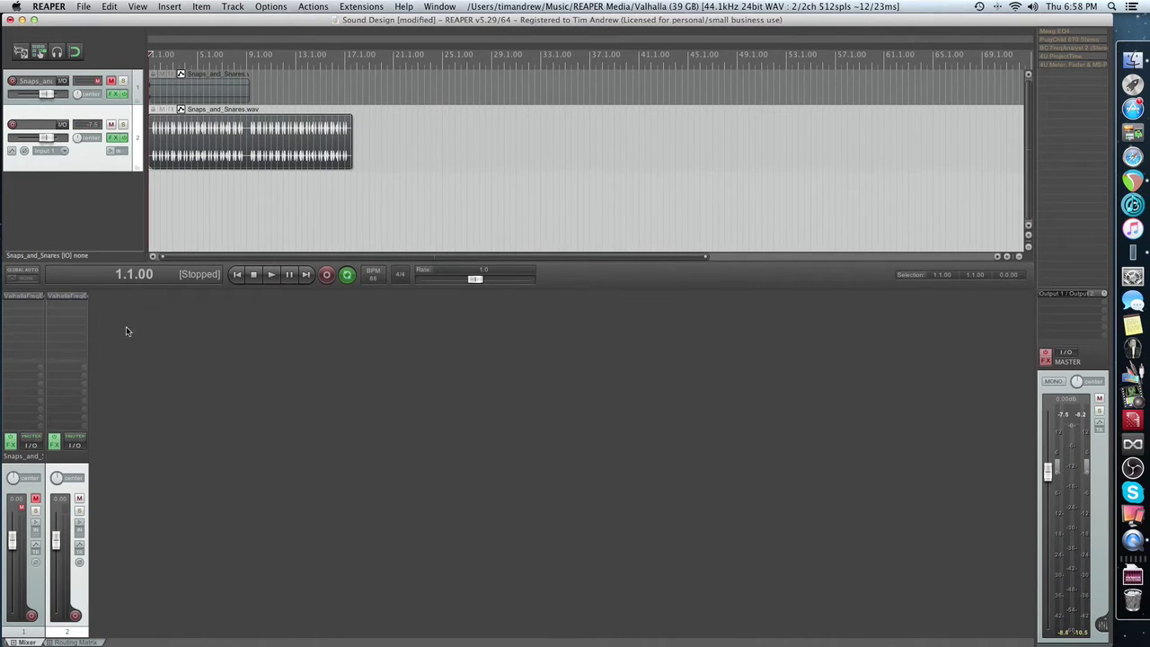
# Step: Solo track 1 and audition its ValhallaFreqEcho with the Mind Bender preset
pyautogui.click(124, 81)
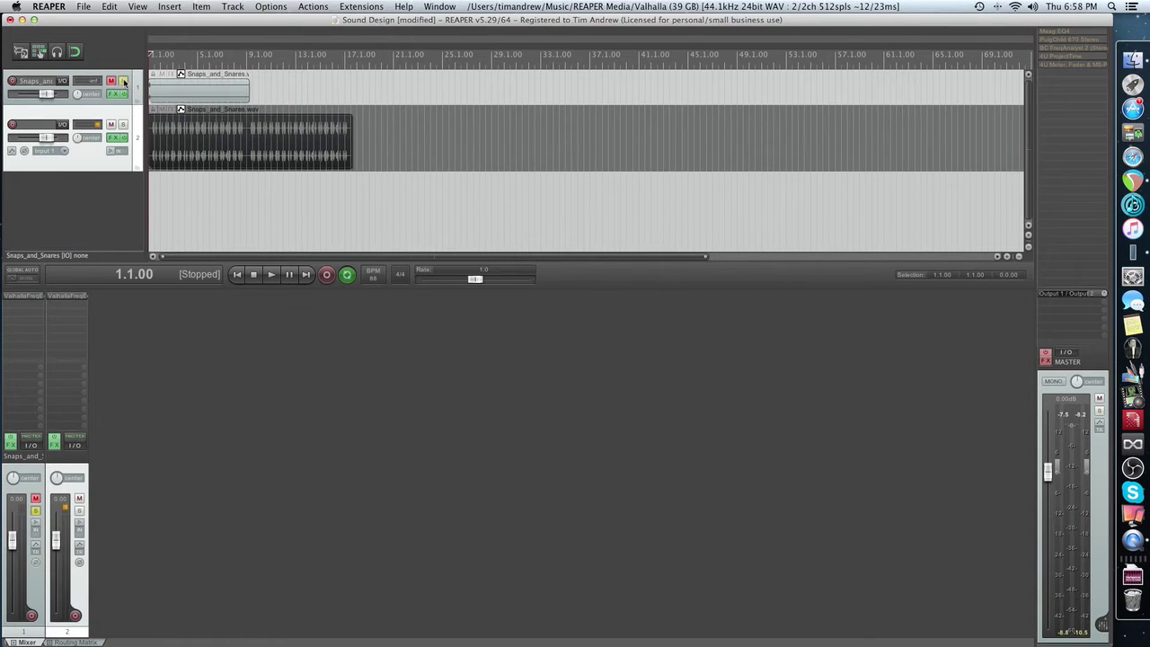
pyautogui.click(25, 296)
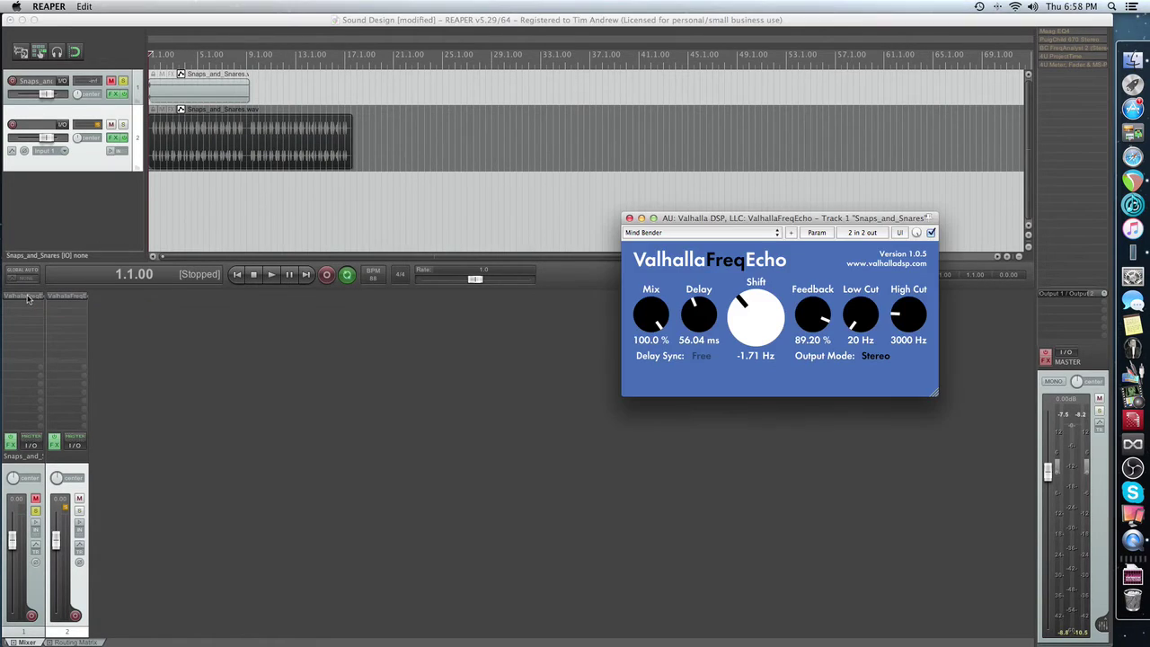
pyautogui.moveTo(726, 222); pyautogui.dragTo(462, 232)
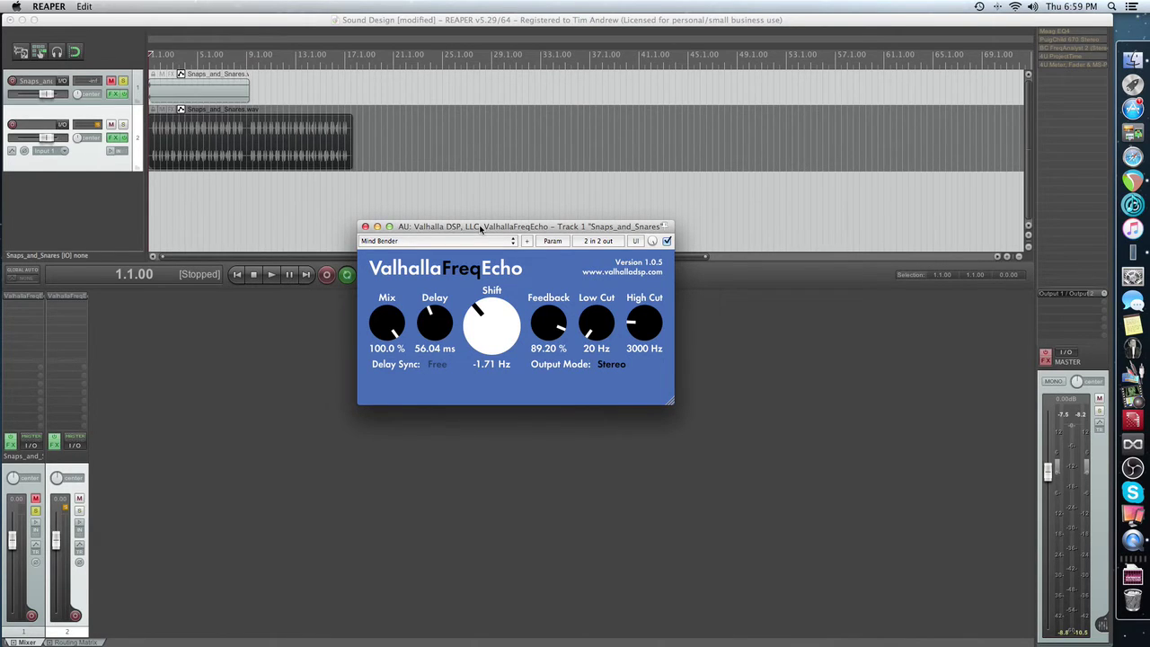
pyautogui.press('space')
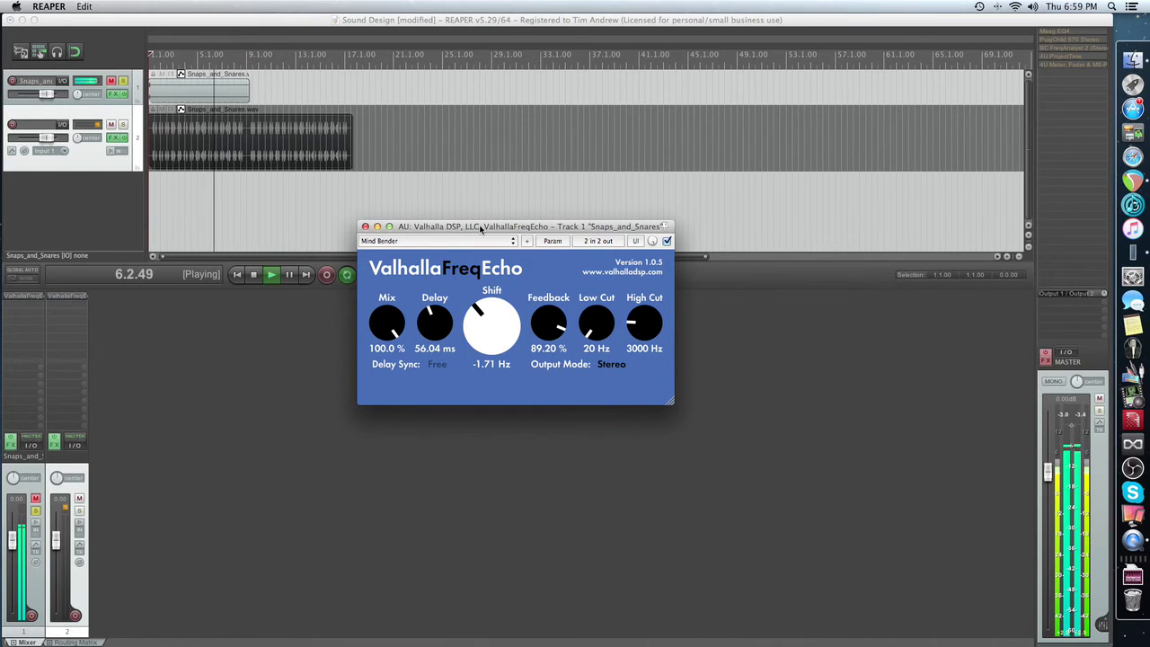
pyautogui.press('space')
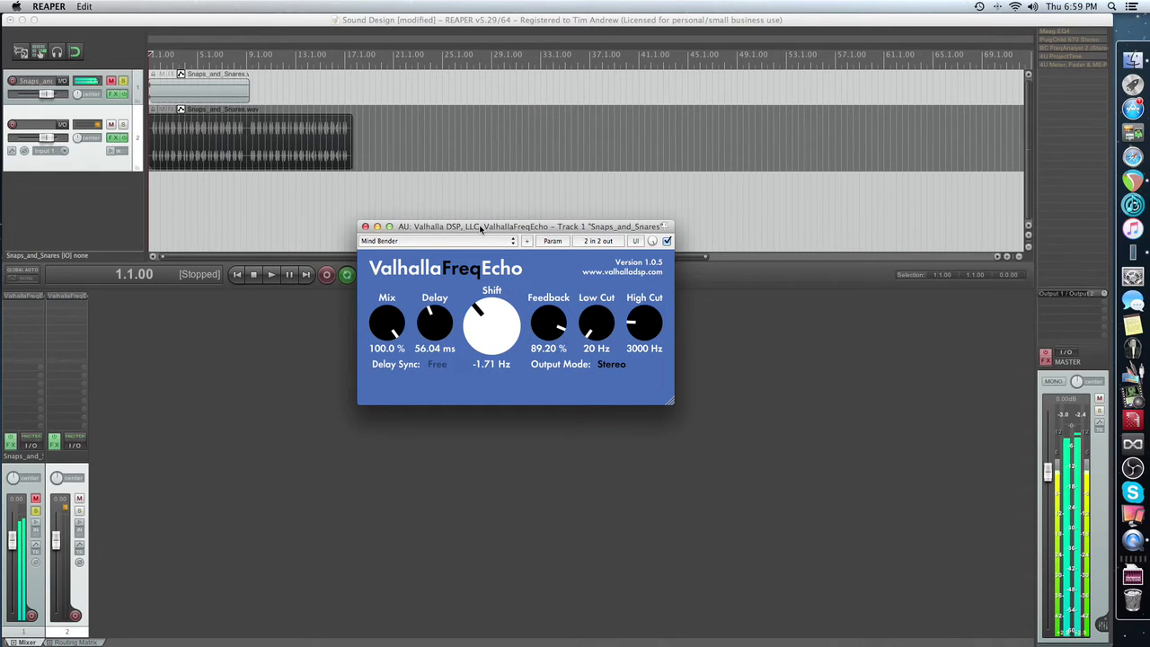
# Step: Load the Rising Flutter preset on track 1's ValhallaFreqEcho and audition it
pyautogui.click(480, 242)
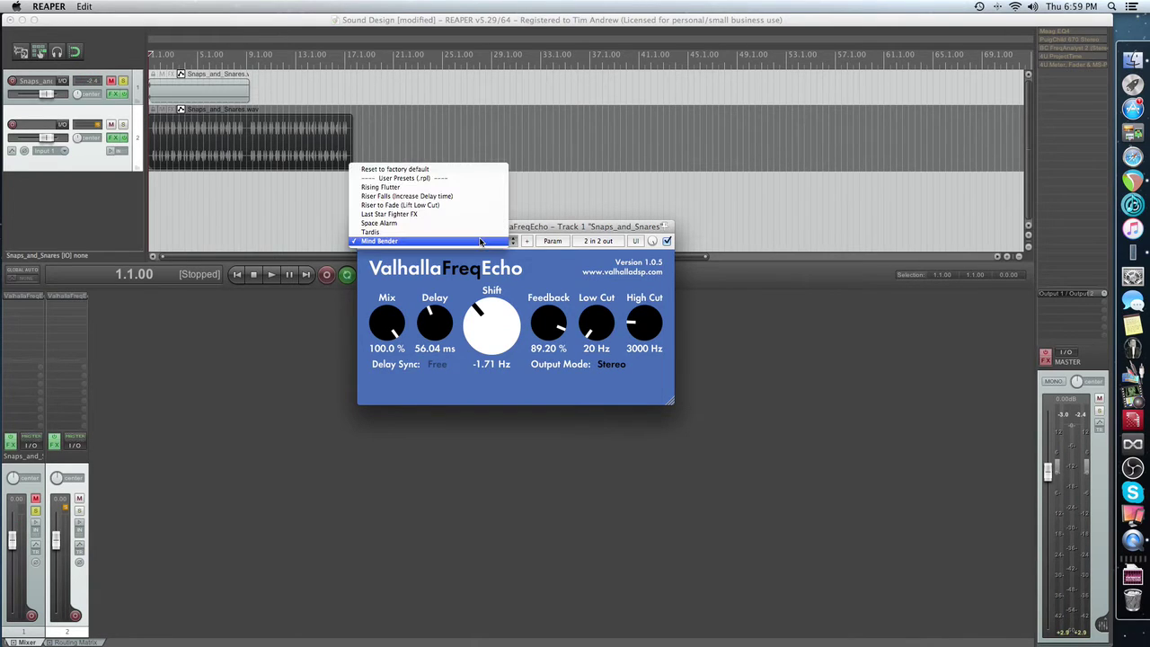
pyautogui.click(480, 187)
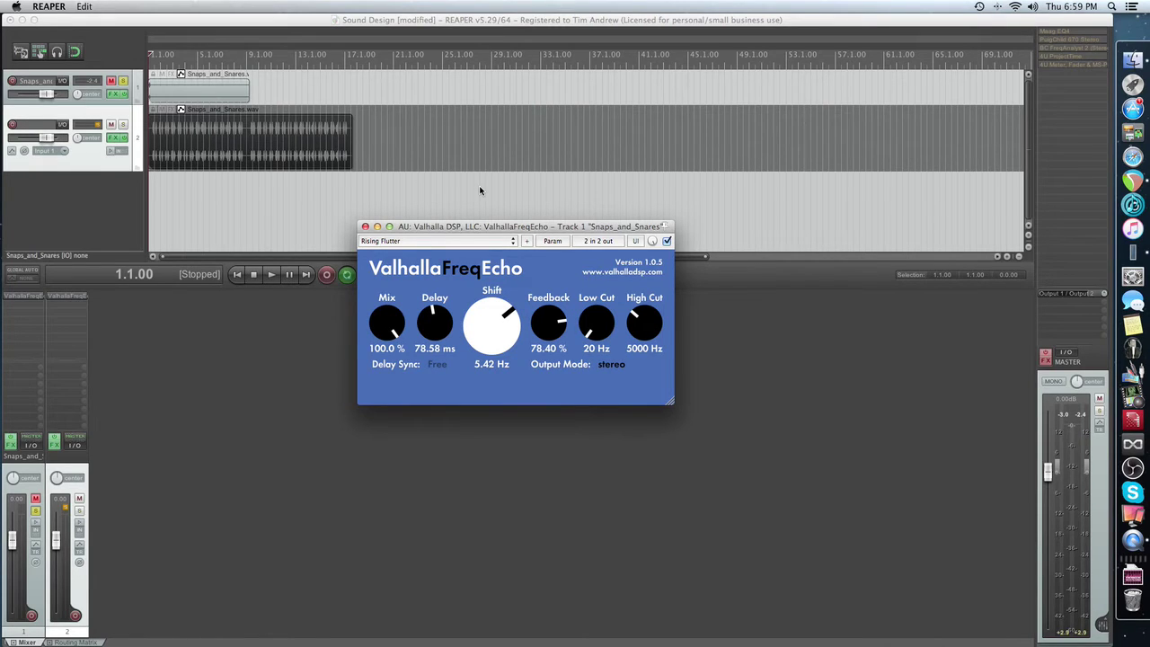
pyautogui.press('space')
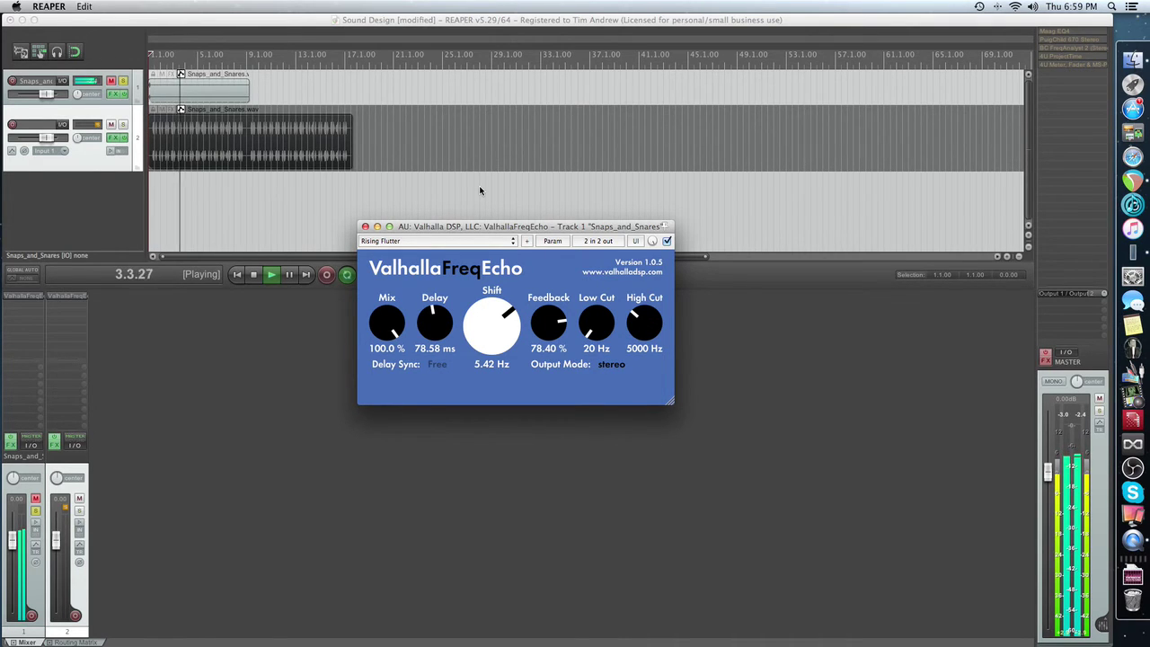
pyautogui.press('space')
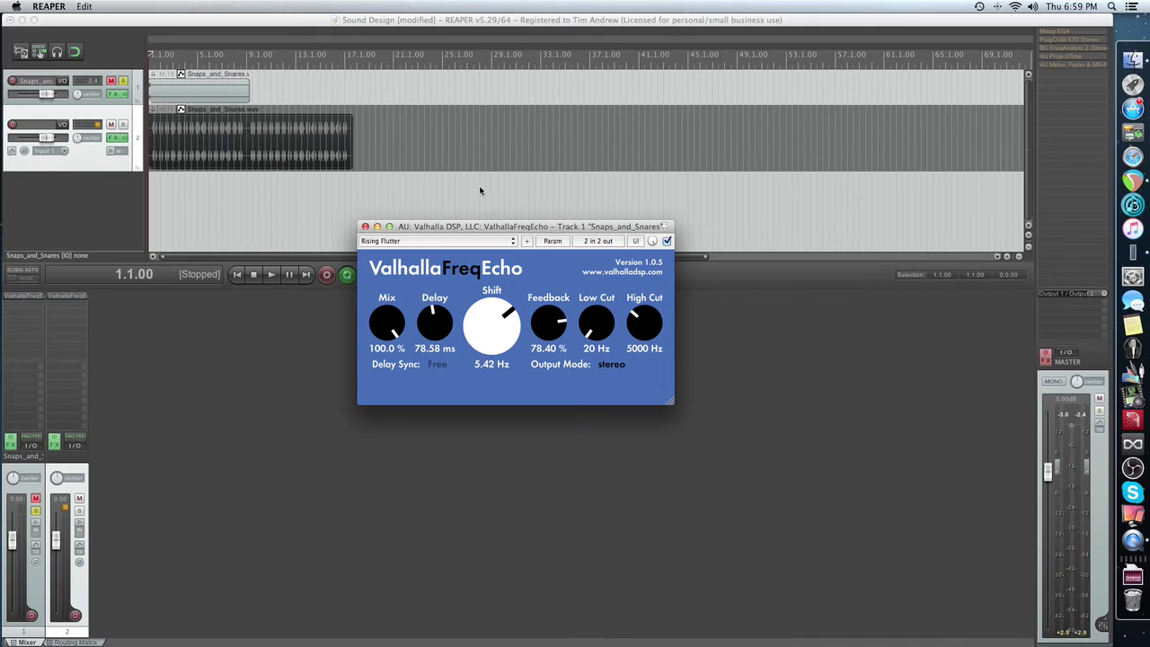
# Step: Load the Riser Falls (Increase Delay time) preset and raise the Delay to 1000 ms during playback
pyautogui.click(476, 241)
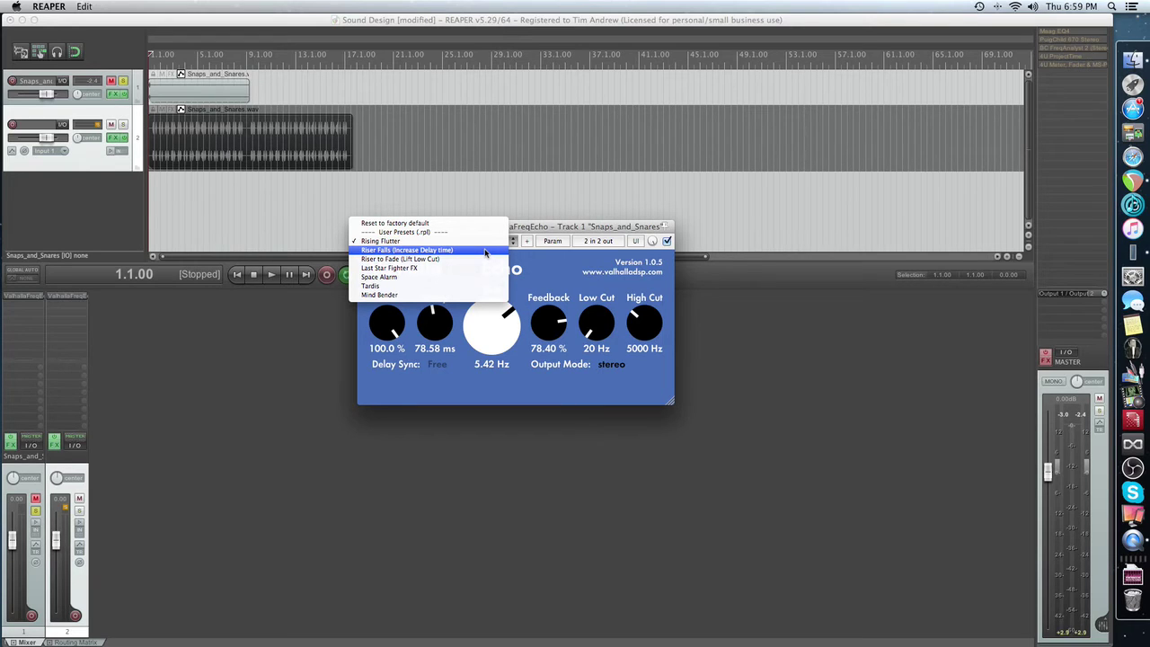
pyautogui.click(485, 250)
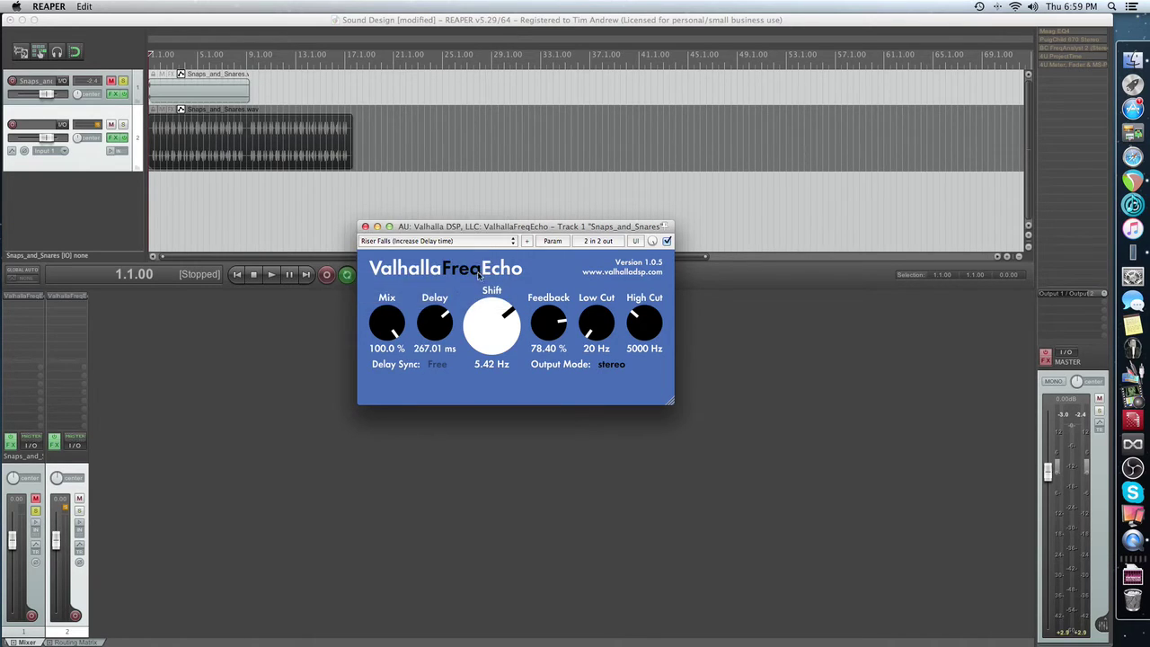
pyautogui.press('space')
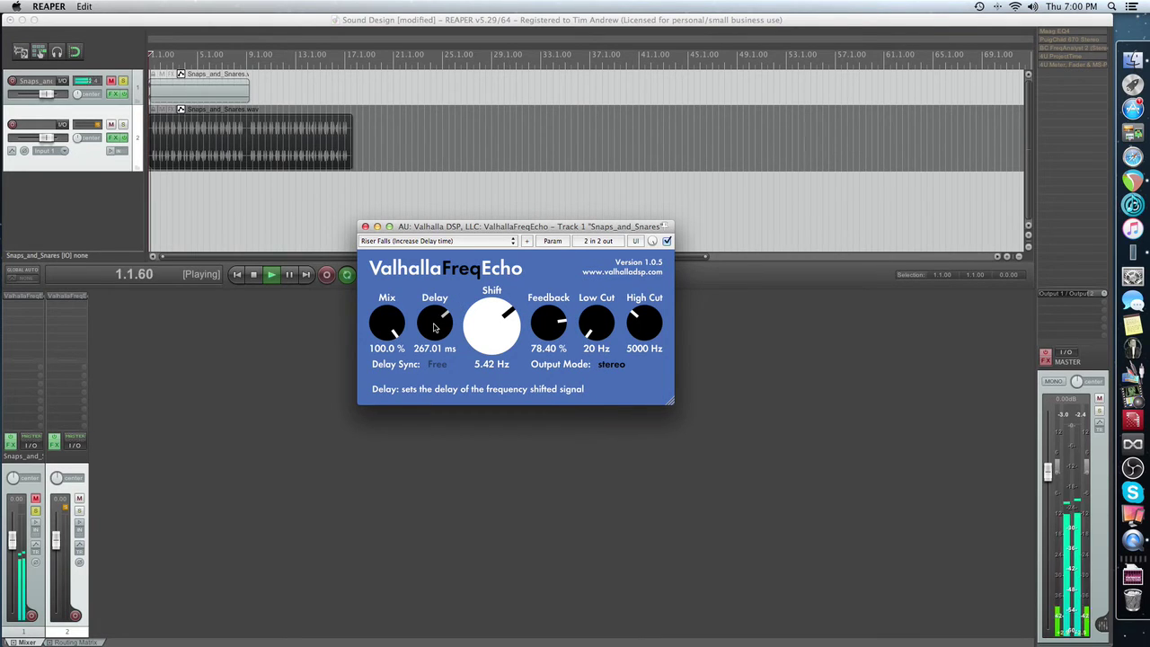
pyautogui.moveTo(433, 327); pyautogui.dragTo(435, 252)
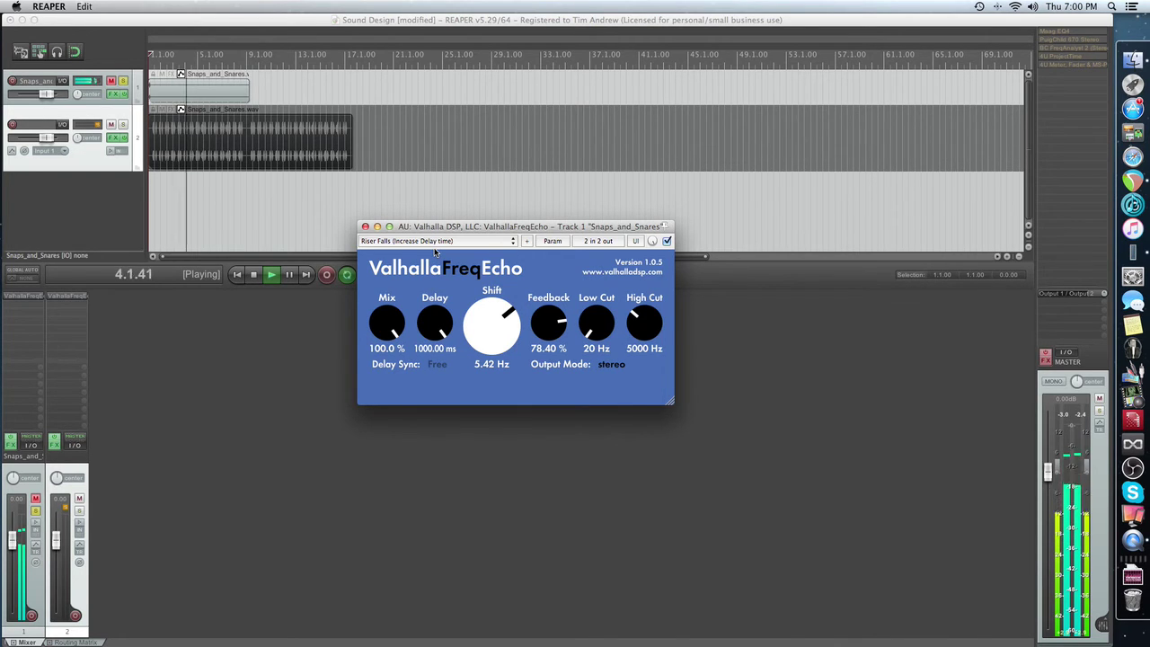
pyautogui.press('space')
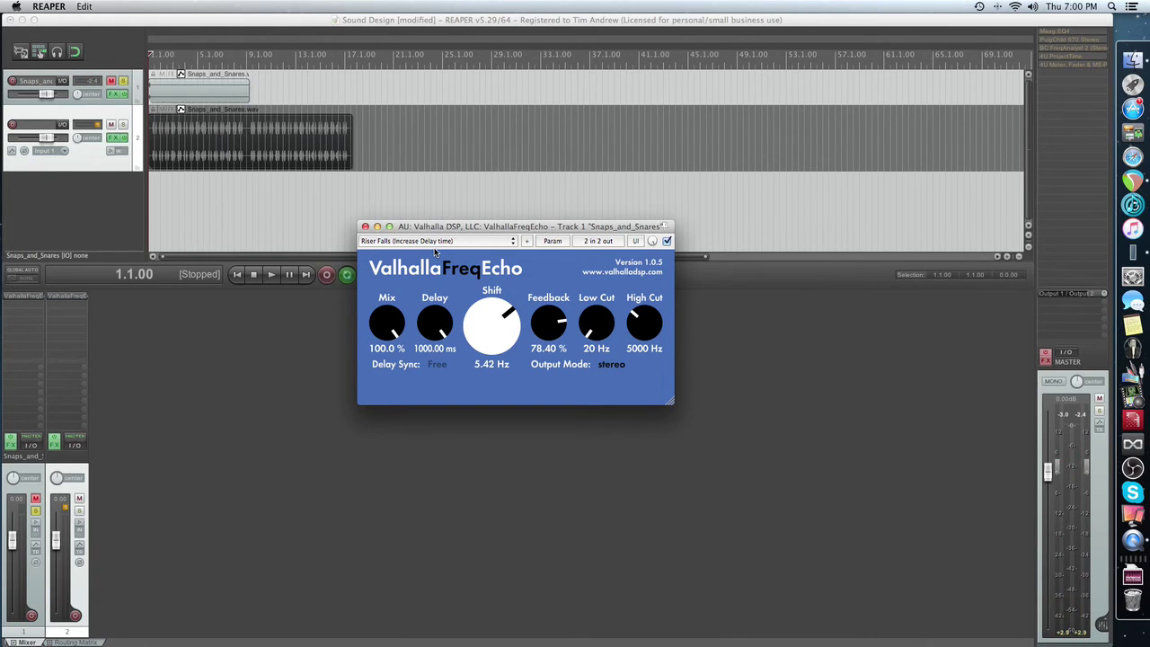
# Step: Load the Riser to Fade (Lift Low Cut) preset and raise the Low Cut to 3000 Hz during playback
pyautogui.click(447, 241)
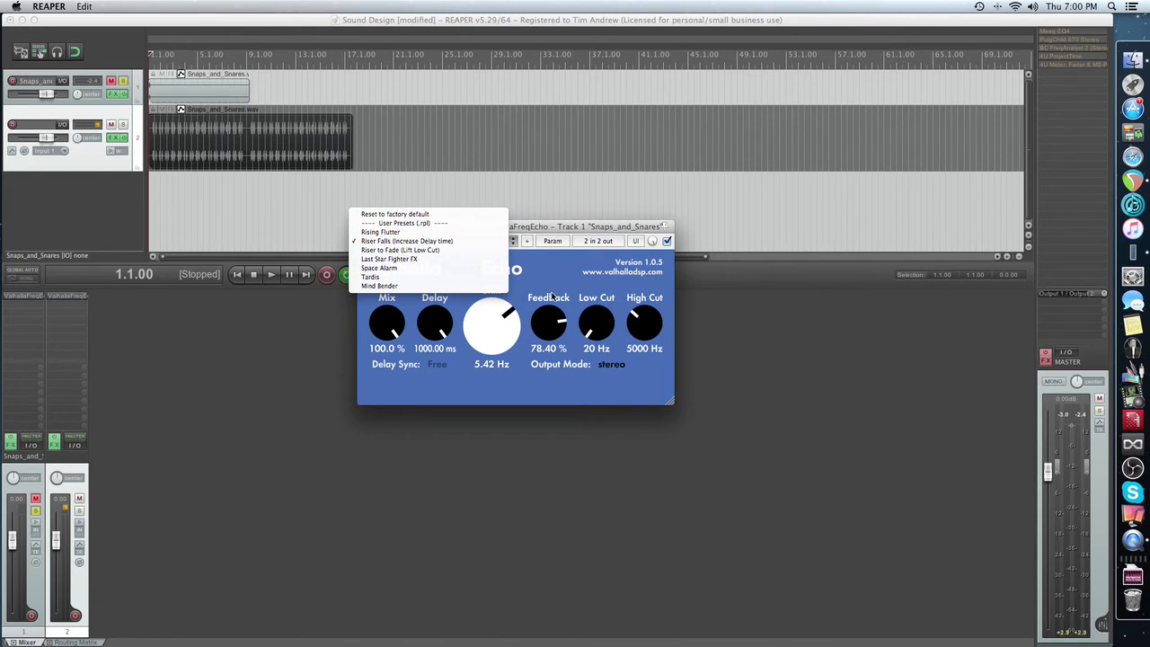
pyautogui.click(461, 251)
pyautogui.press('space')
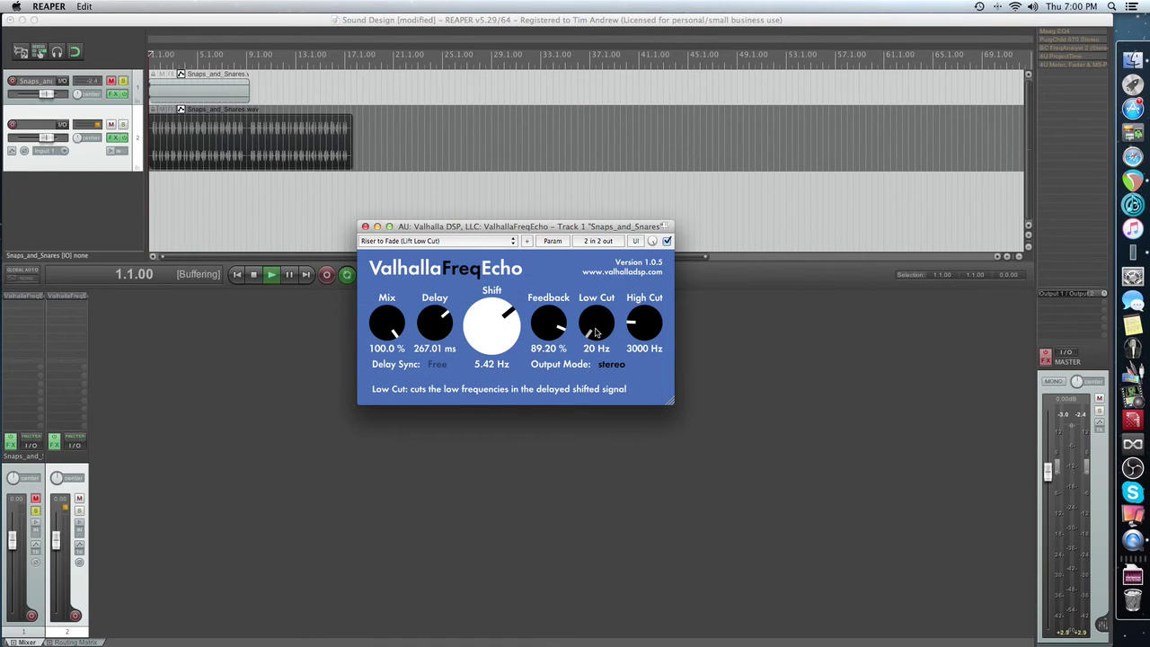
pyautogui.moveTo(595, 333); pyautogui.dragTo(608, 181)
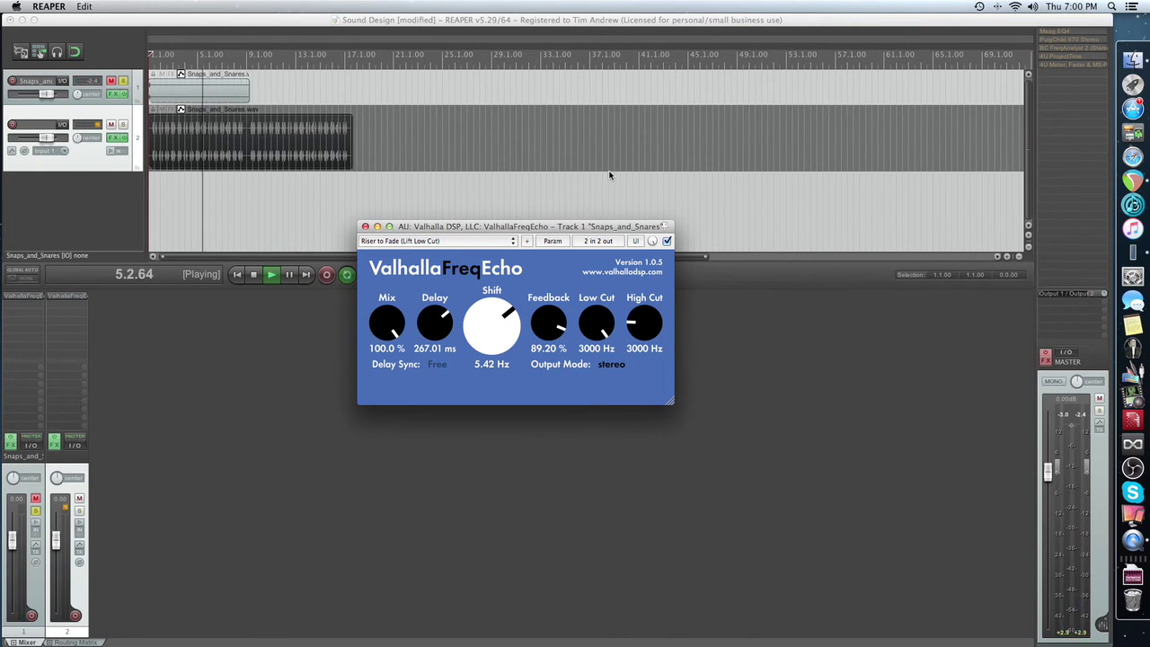
pyautogui.press('space')
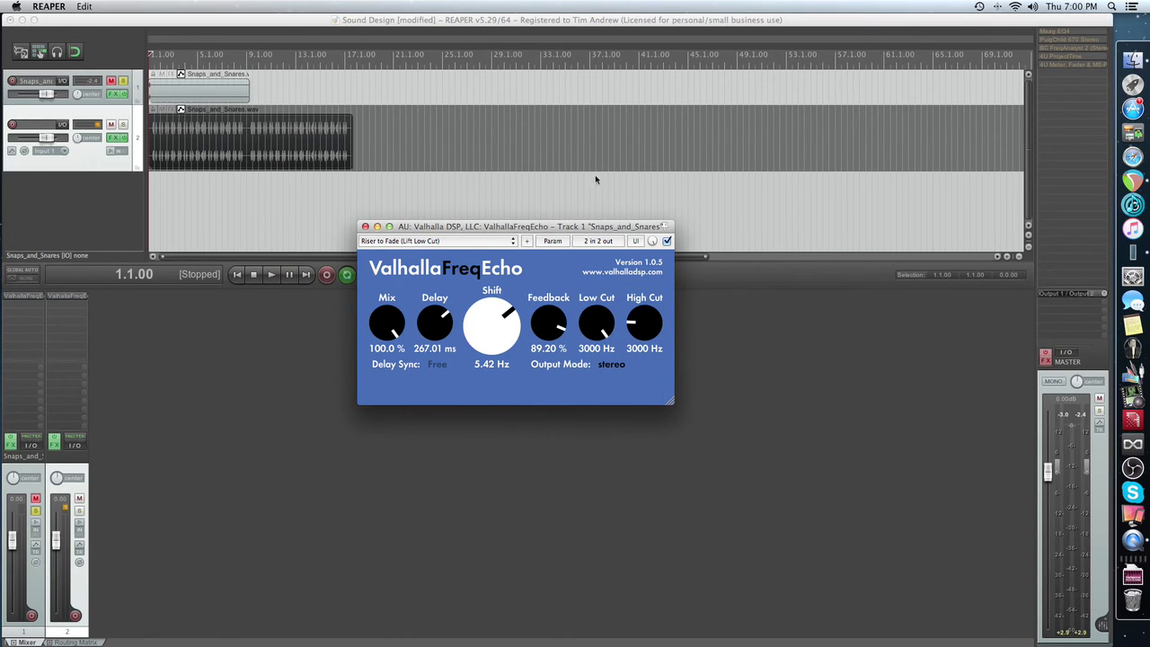
# Step: Load the Last Star Fighter FX preset on track 1's ValhallaFreqEcho and audition it
pyautogui.click(458, 240)
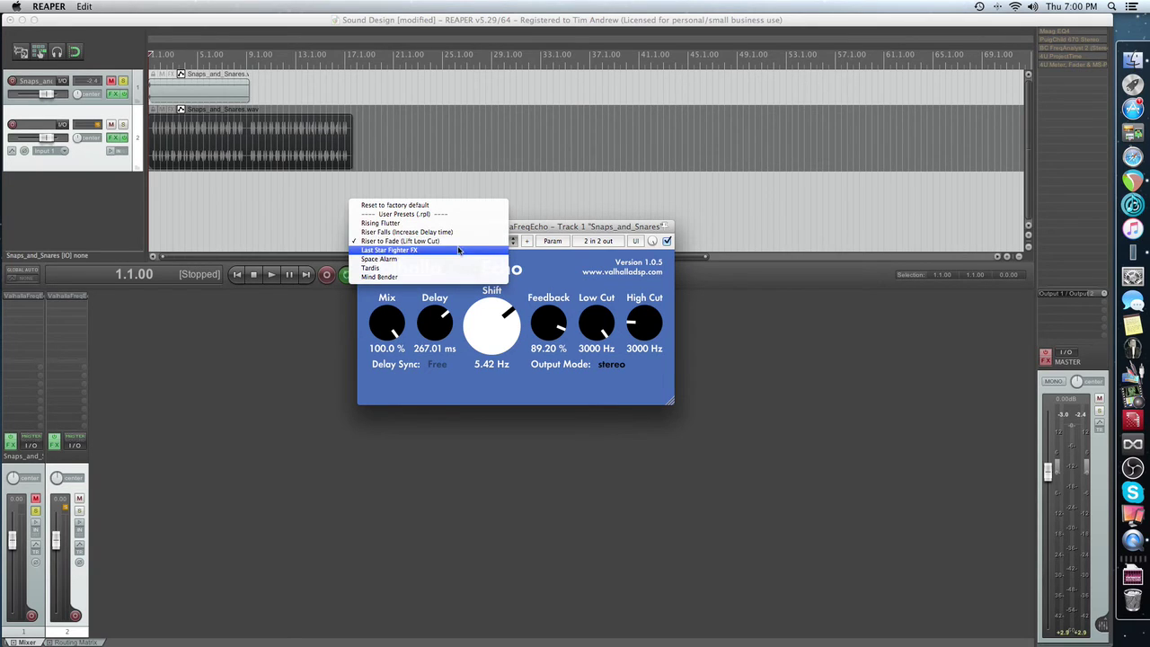
pyautogui.click(458, 249)
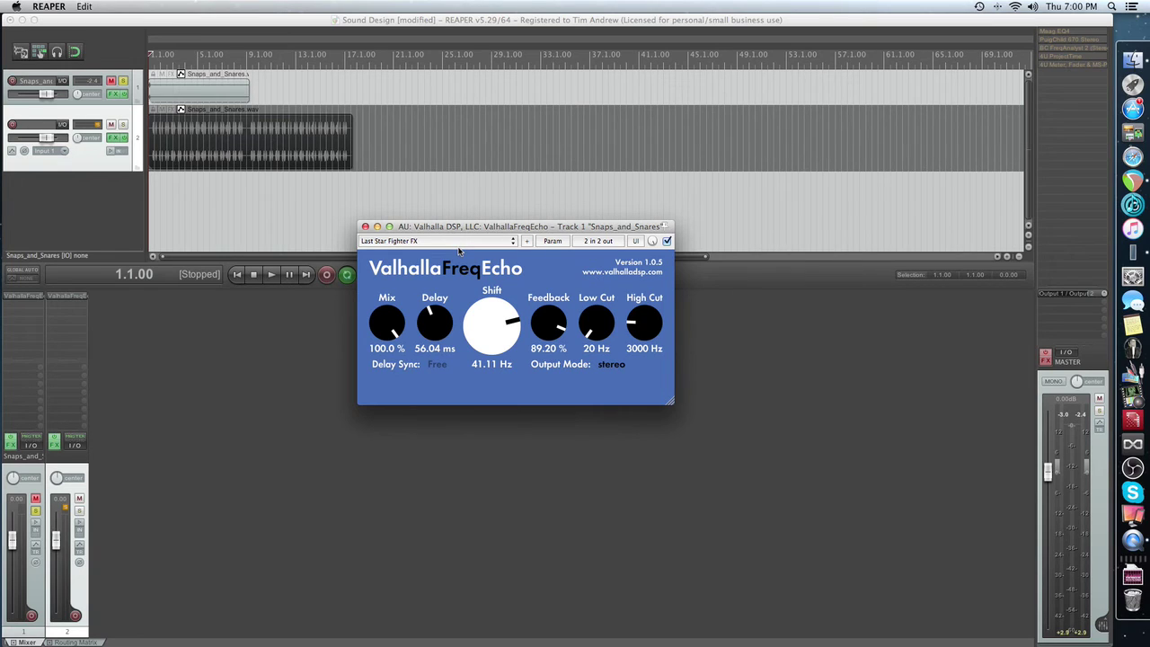
pyautogui.press('space')
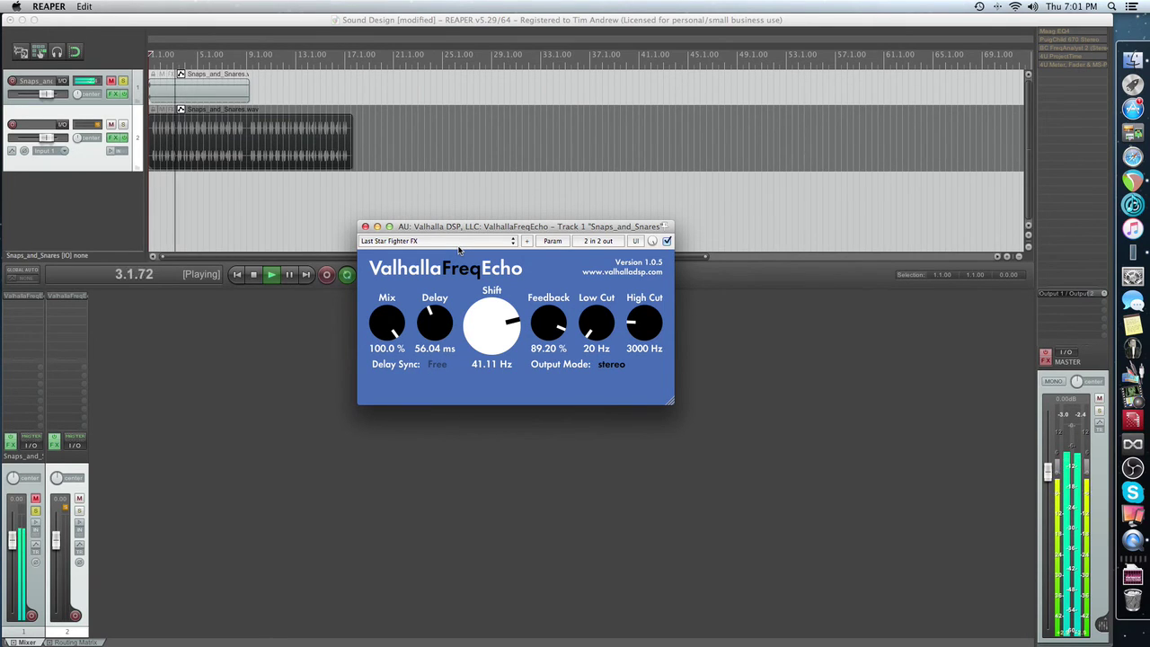
pyautogui.press('space')
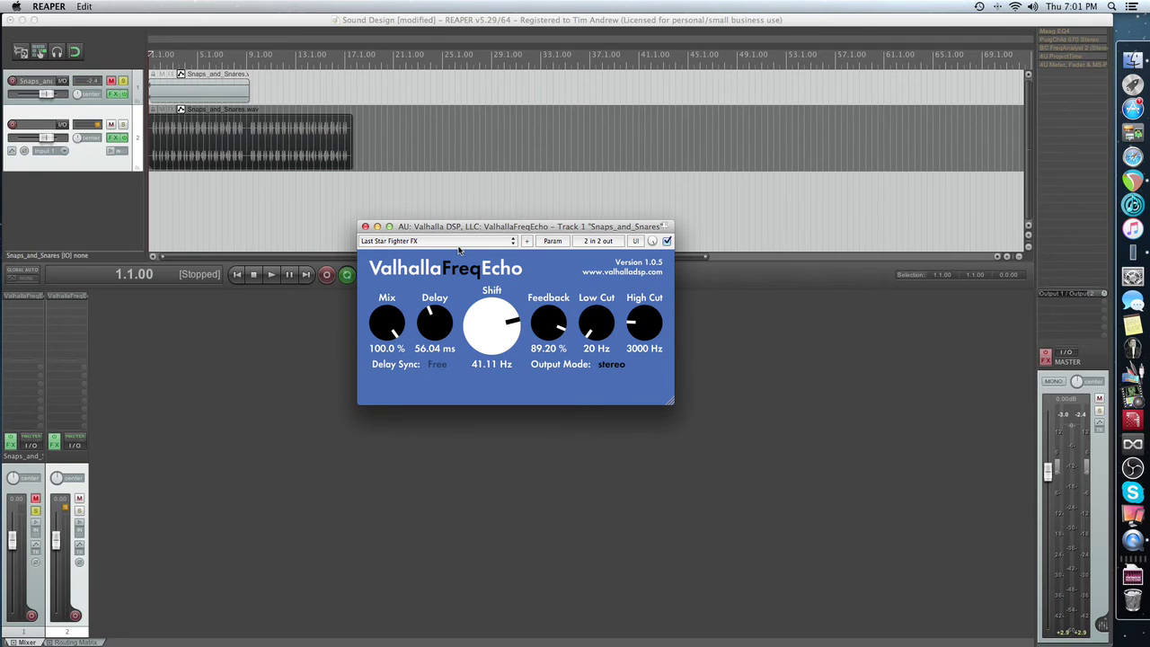
# Step: Load the Space Alarm preset on track 1's ValhallaFreqEcho and audition it
pyautogui.click(459, 242)
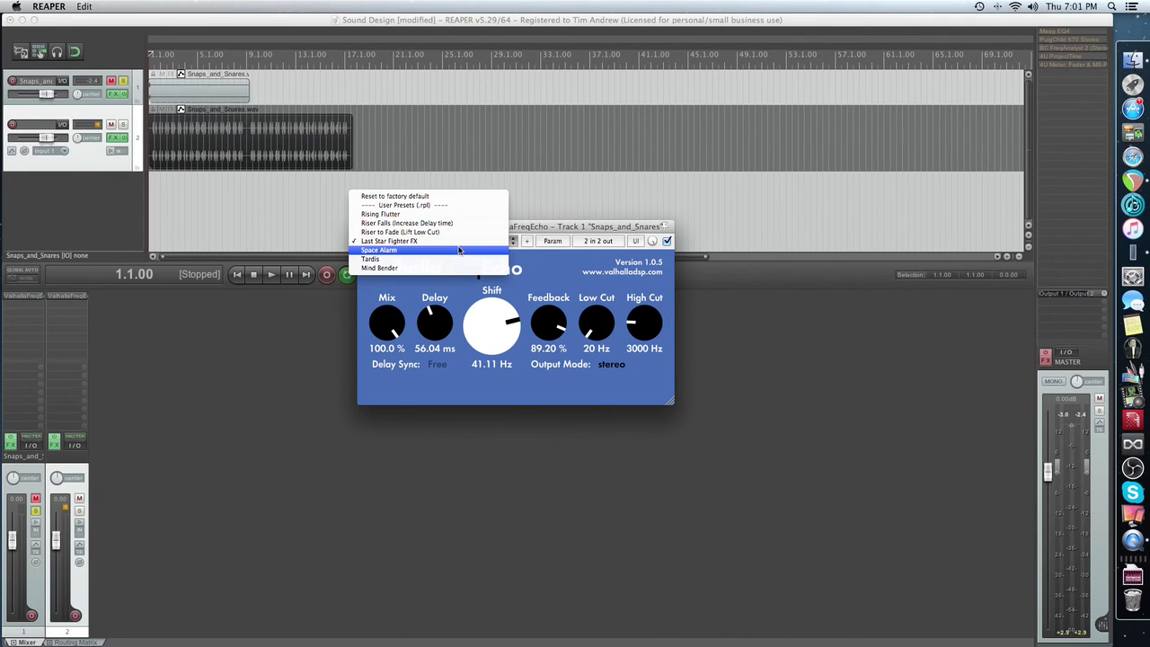
pyautogui.click(453, 251)
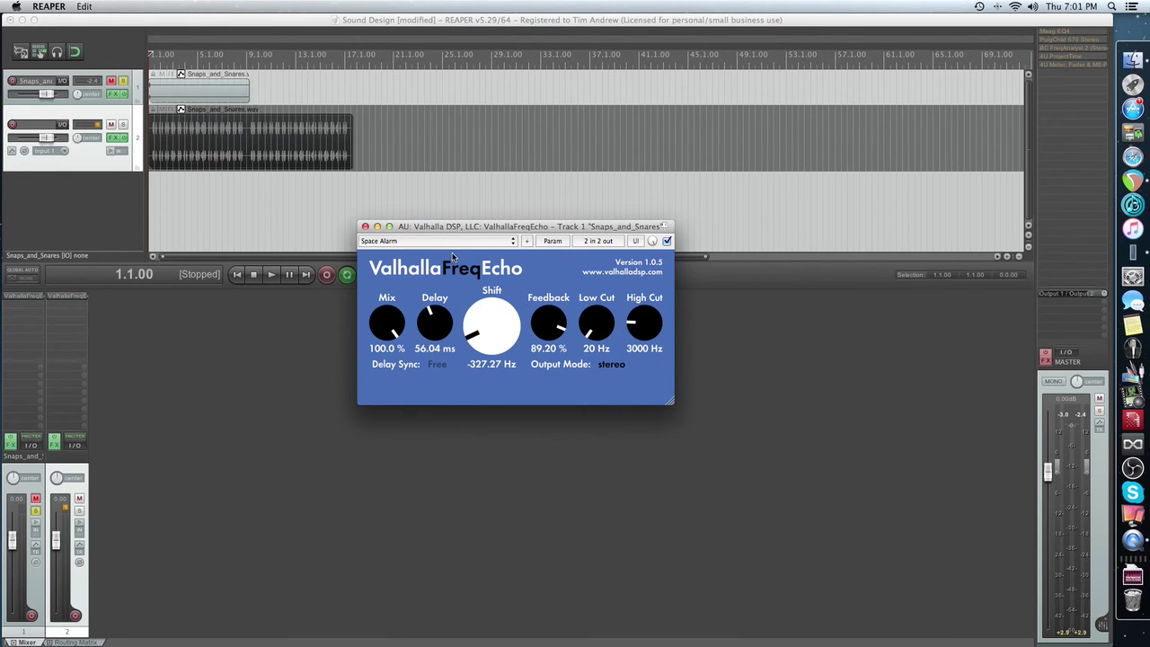
pyautogui.press('space')
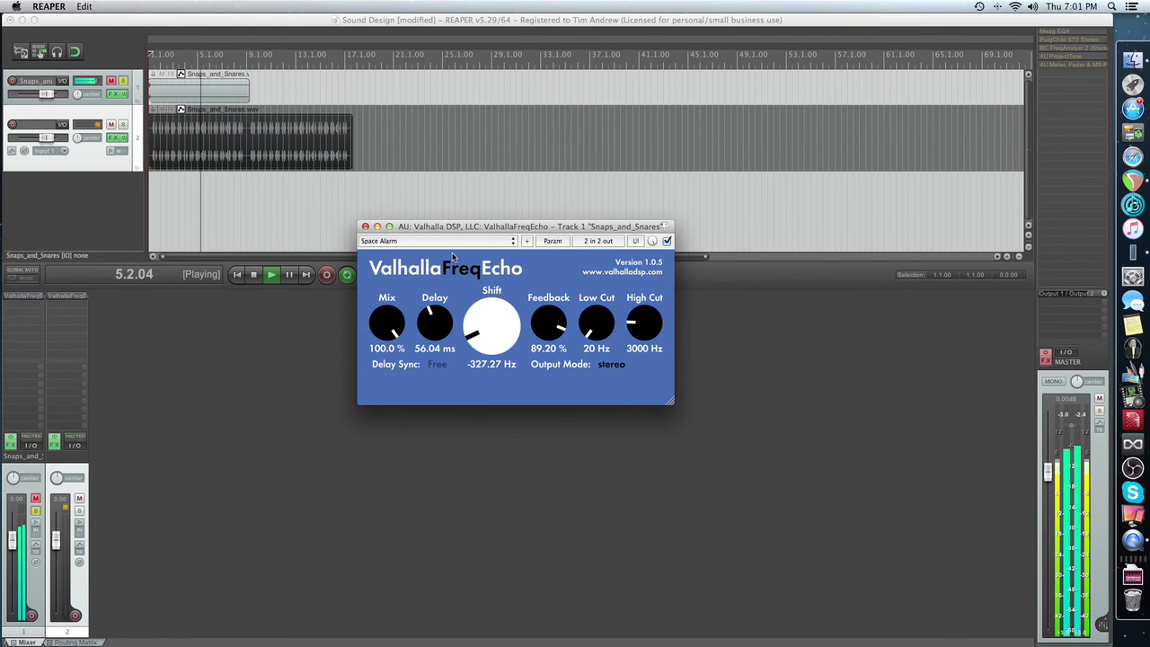
pyautogui.press('space')
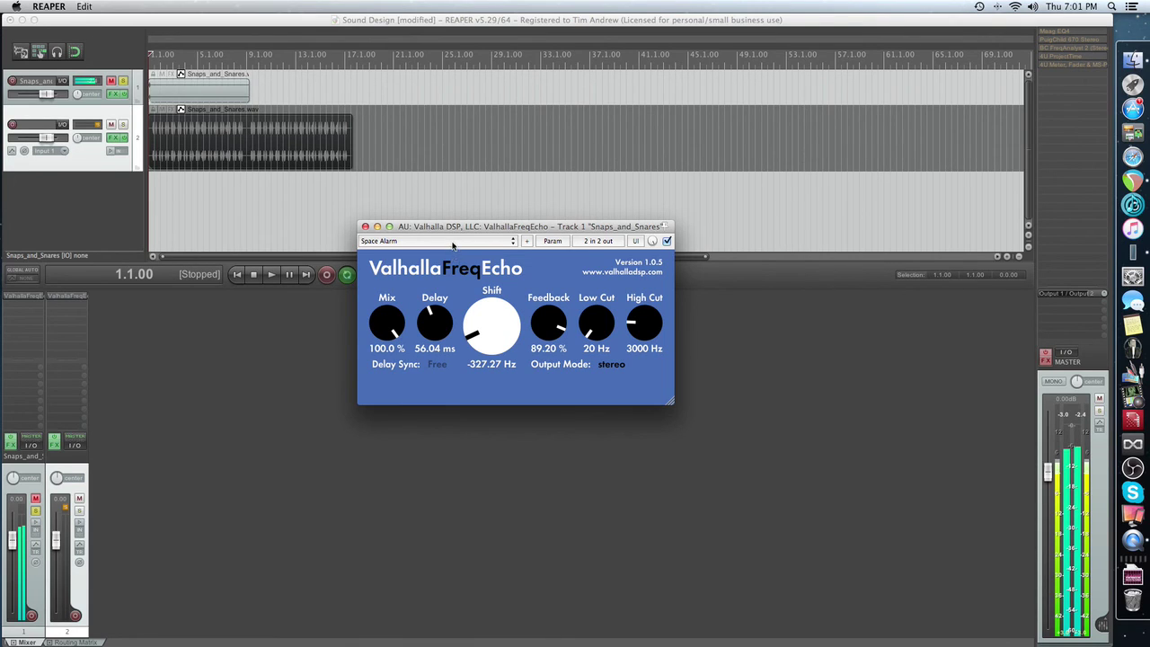
# Step: Load the Tardis preset on track 1's ValhallaFreqEcho and audition it
pyautogui.click(452, 241)
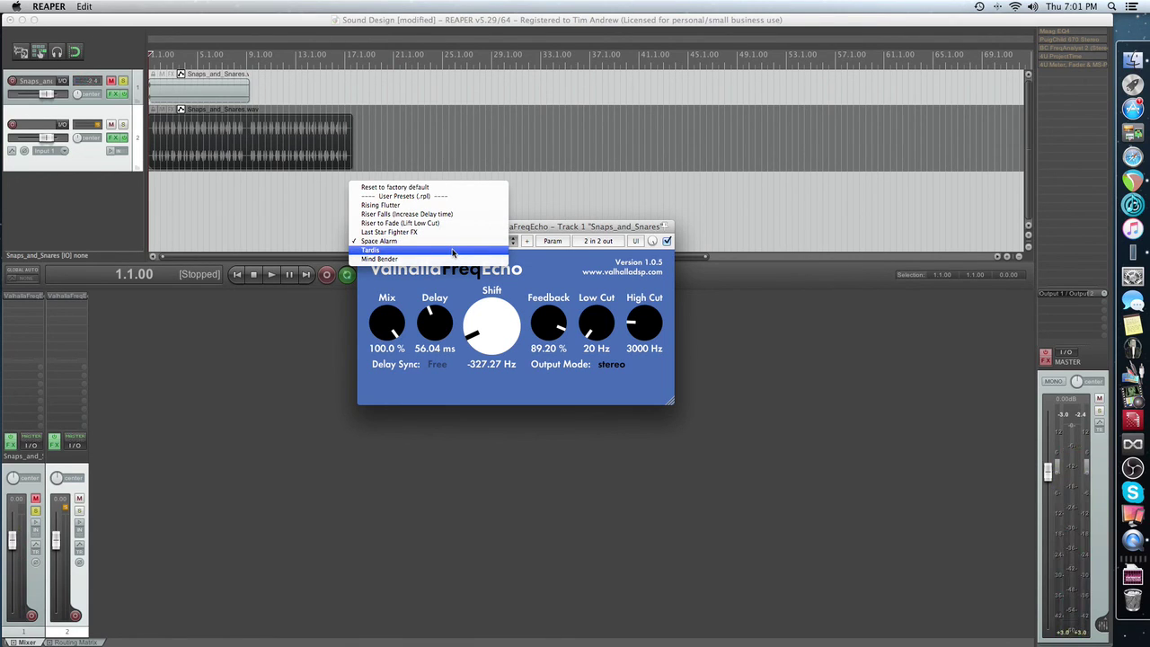
pyautogui.click(453, 250)
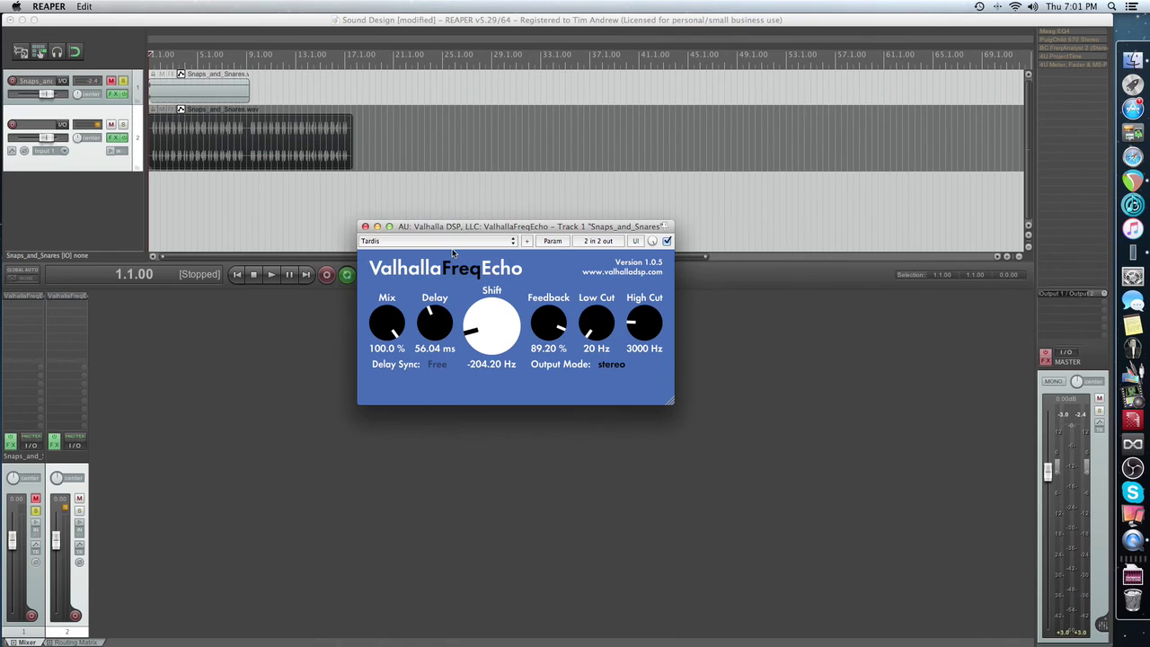
pyautogui.press('space')
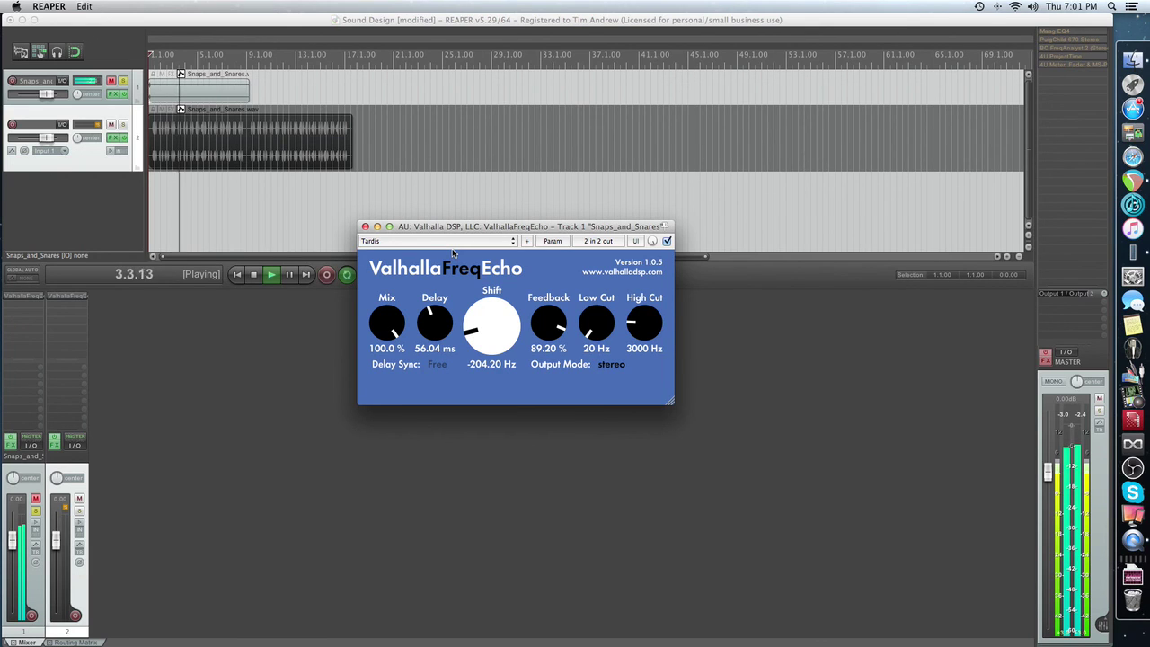
pyautogui.press('space')
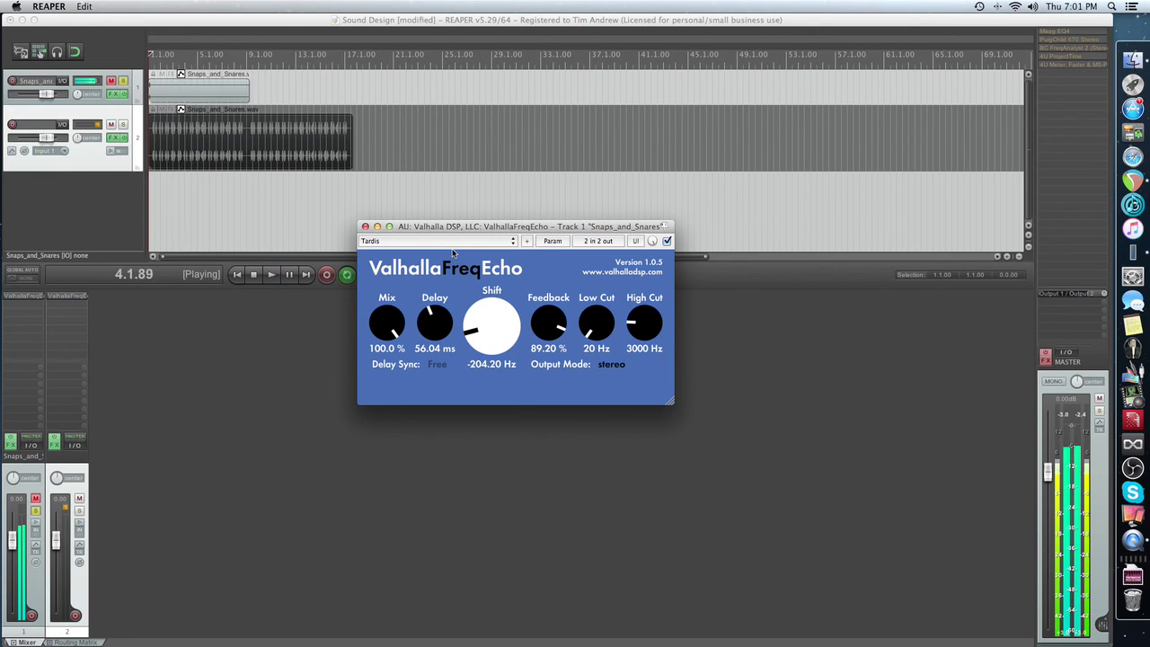